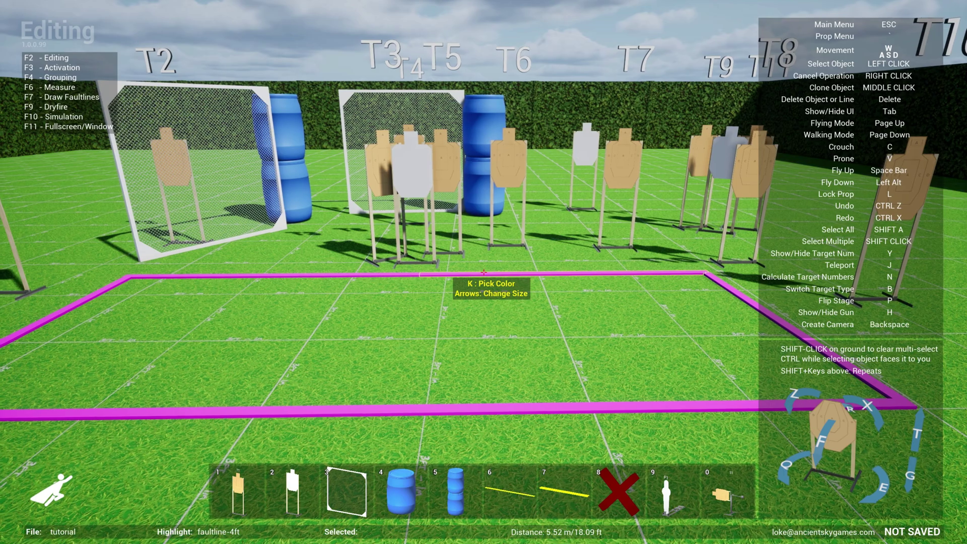
- Fly high above the stage and tilt down over it, then save this view as camera topmiddle
{"action": "key", "text": "space"}
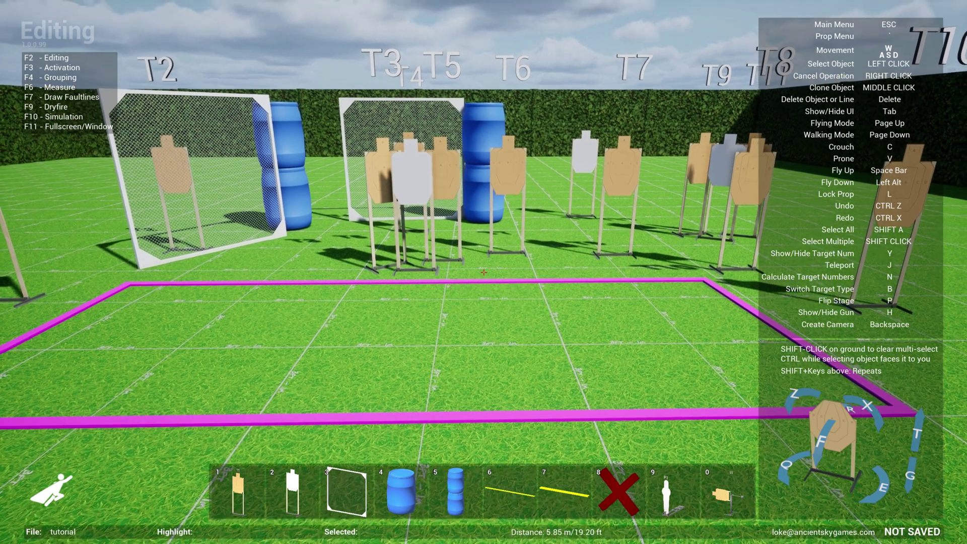
{"action": "key", "text": "s"}
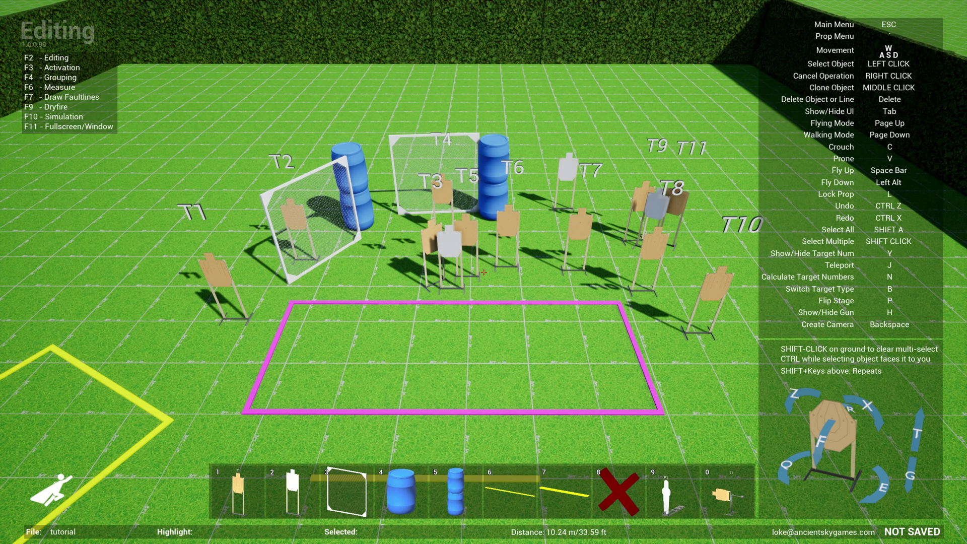
{"action": "key", "text": "BackSpace"}
- Open Camera Control on topmiddle and test shifting left/right, up/down and forward/back, returning each time
{"action": "key", "text": "Escape"}
{"action": "left_click", "coordinate": [569, 173]}
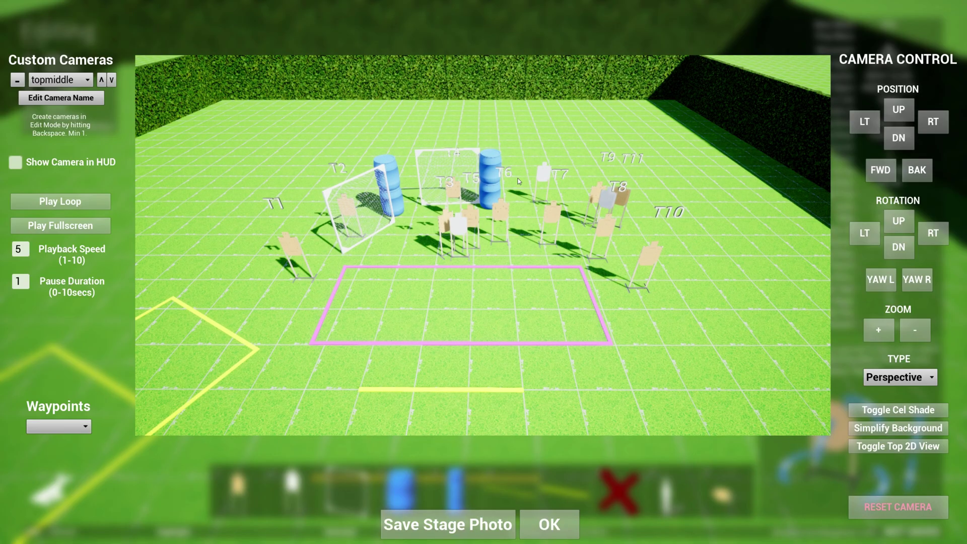
{"action": "left_click", "coordinate": [59, 80]}
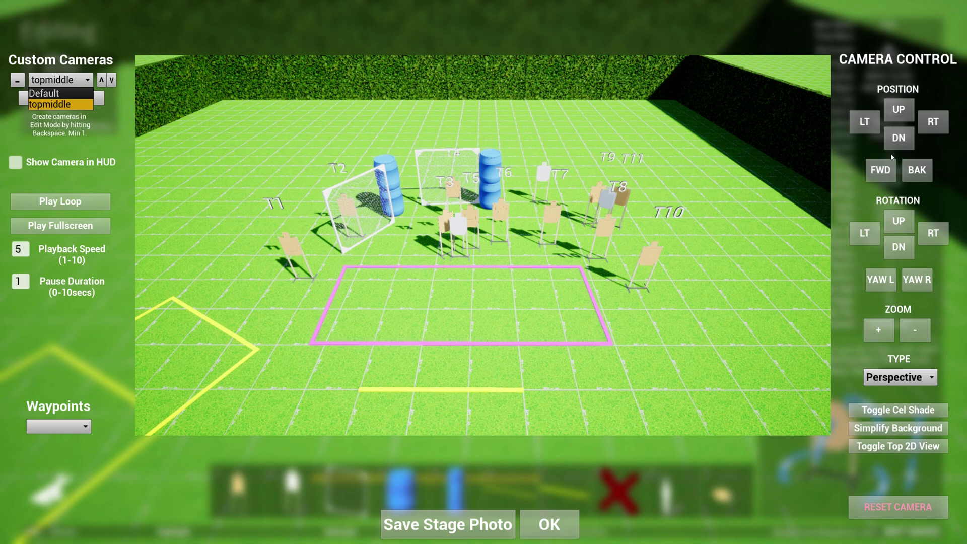
{"action": "left_click", "coordinate": [871, 128]}
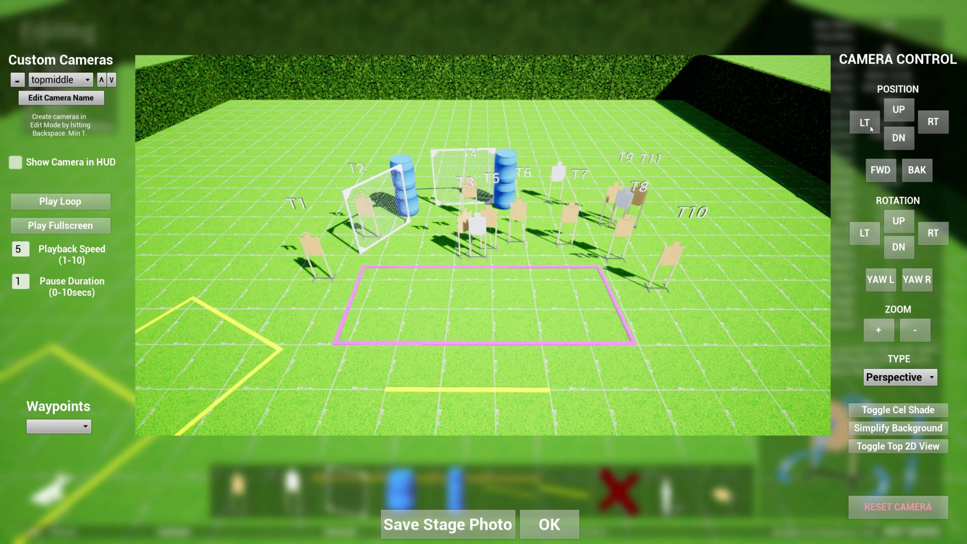
{"action": "left_click", "coordinate": [933, 126]}
{"action": "left_click", "coordinate": [906, 120]}
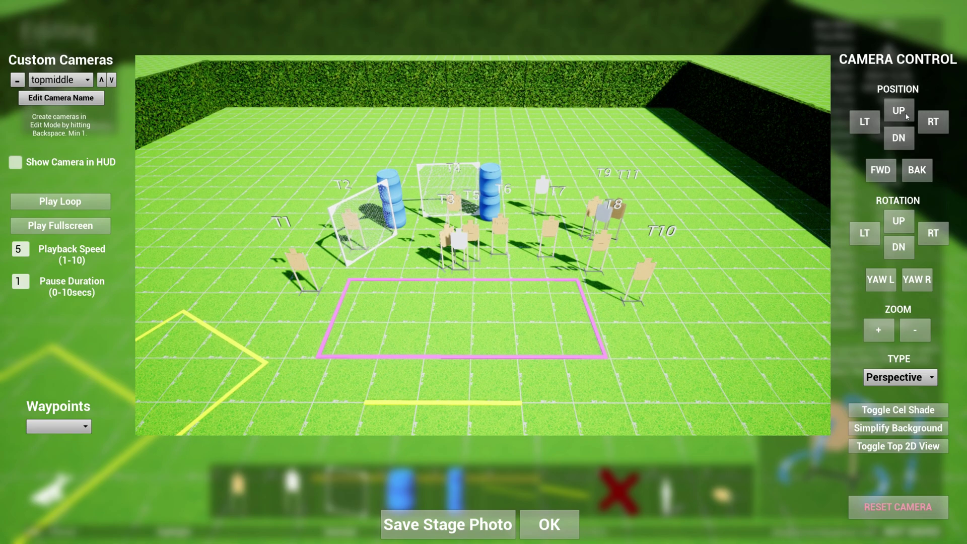
{"action": "left_click", "coordinate": [902, 138]}
{"action": "left_click", "coordinate": [880, 169]}
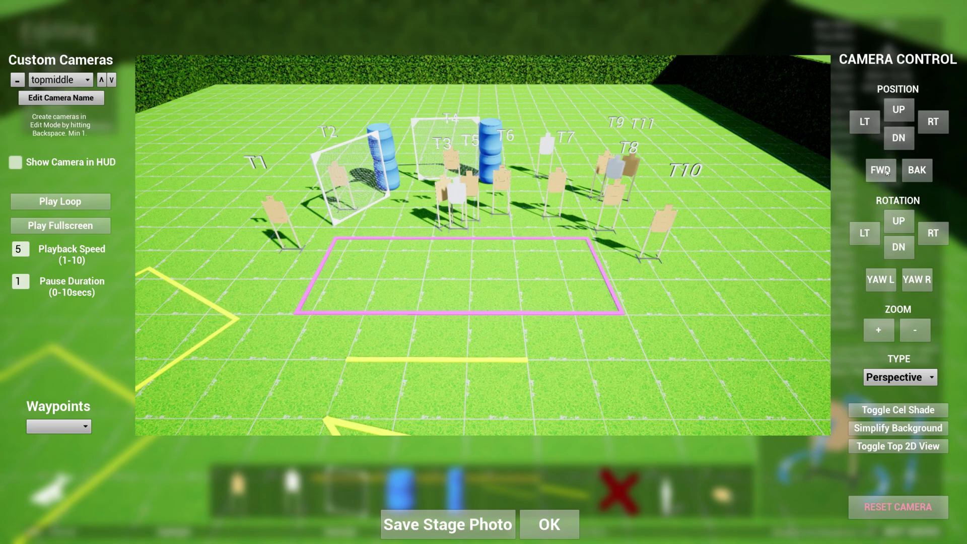
{"action": "left_click", "coordinate": [916, 169]}
- Test rotating, yawing and tilting the topmiddle view, undoing each change
{"action": "left_click", "coordinate": [863, 233]}
{"action": "left_click", "coordinate": [933, 233]}
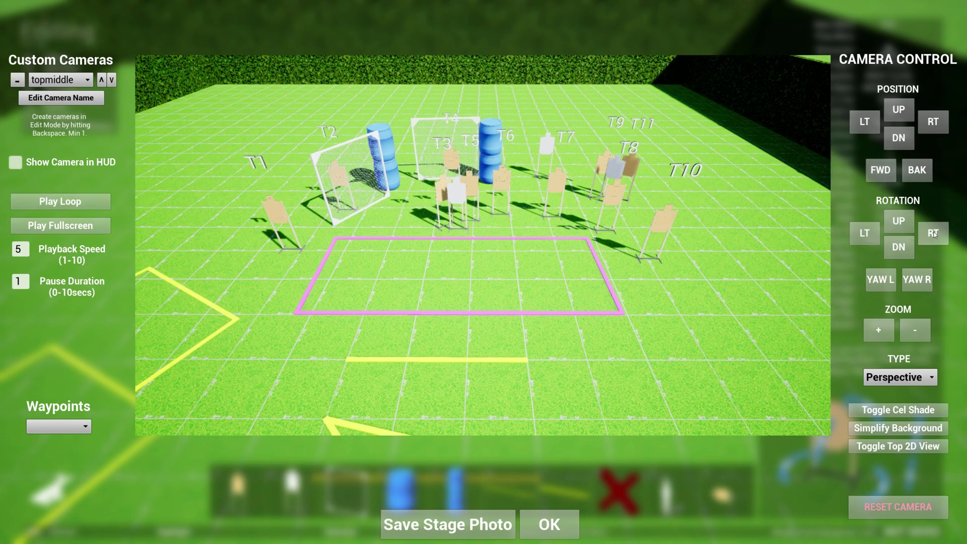
{"action": "left_click", "coordinate": [872, 283]}
{"action": "left_click", "coordinate": [922, 281]}
{"action": "left_click", "coordinate": [900, 222]}
{"action": "left_click", "coordinate": [903, 221]}
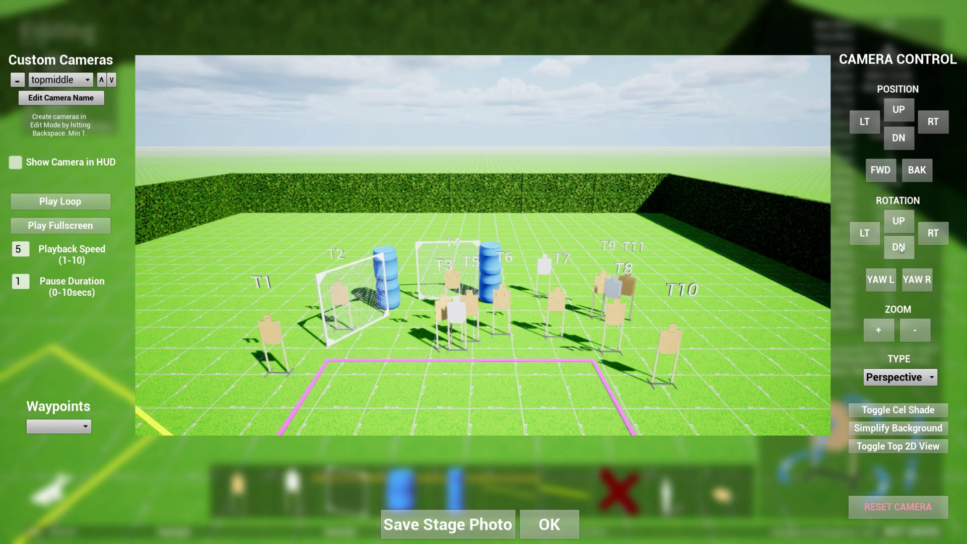
{"action": "left_click", "coordinate": [899, 247]}
{"action": "left_click", "coordinate": [900, 248]}
- Zoom the topmiddle camera in closer on targets T1–T11 and the pink shooting box
{"action": "left_click", "coordinate": [888, 330]}
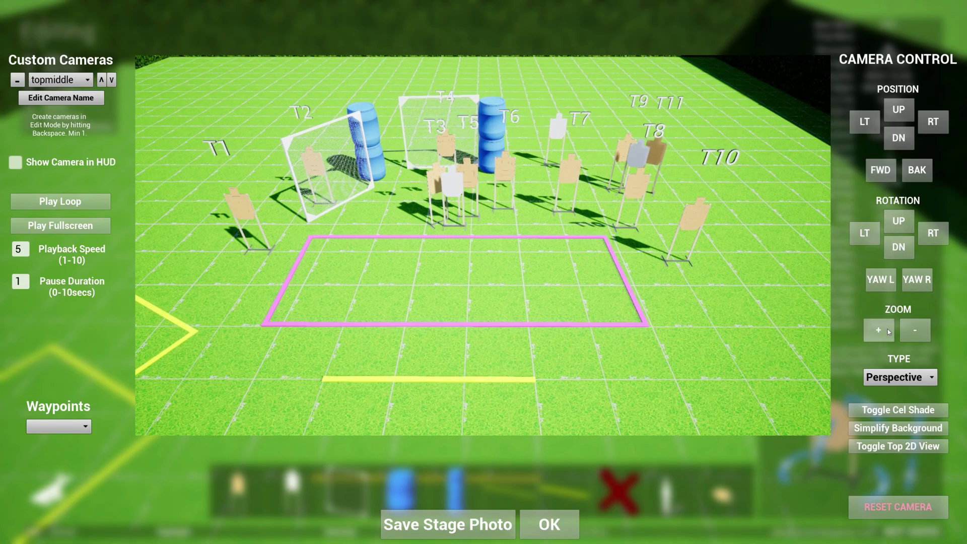
{"action": "left_click", "coordinate": [888, 328]}
{"action": "left_click", "coordinate": [917, 328]}
{"action": "left_click", "coordinate": [876, 332]}
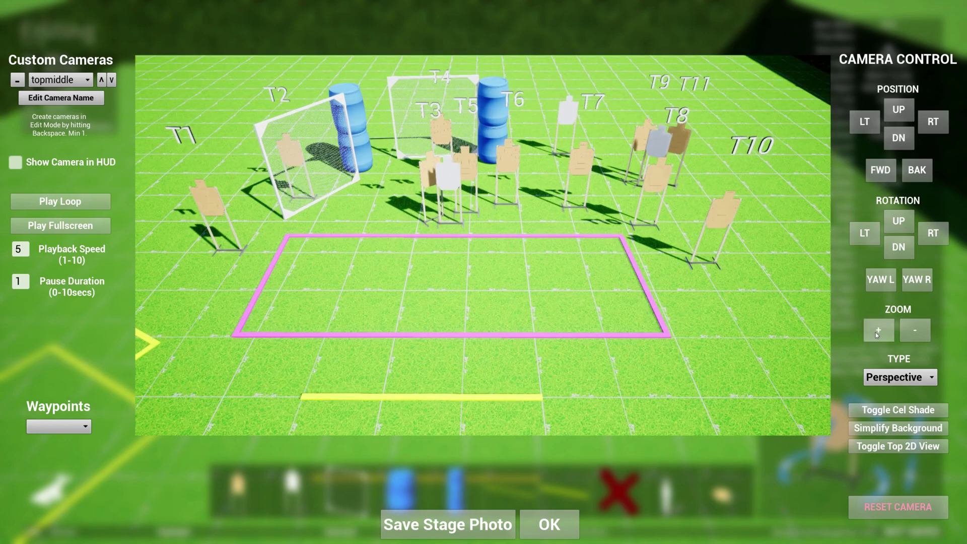
{"action": "left_click", "coordinate": [910, 379]}
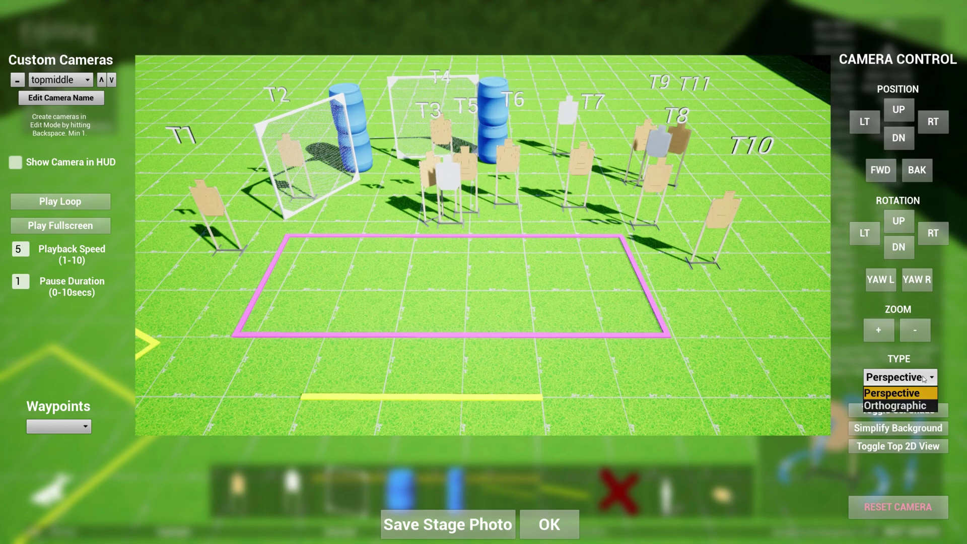
{"action": "left_click", "coordinate": [911, 408]}
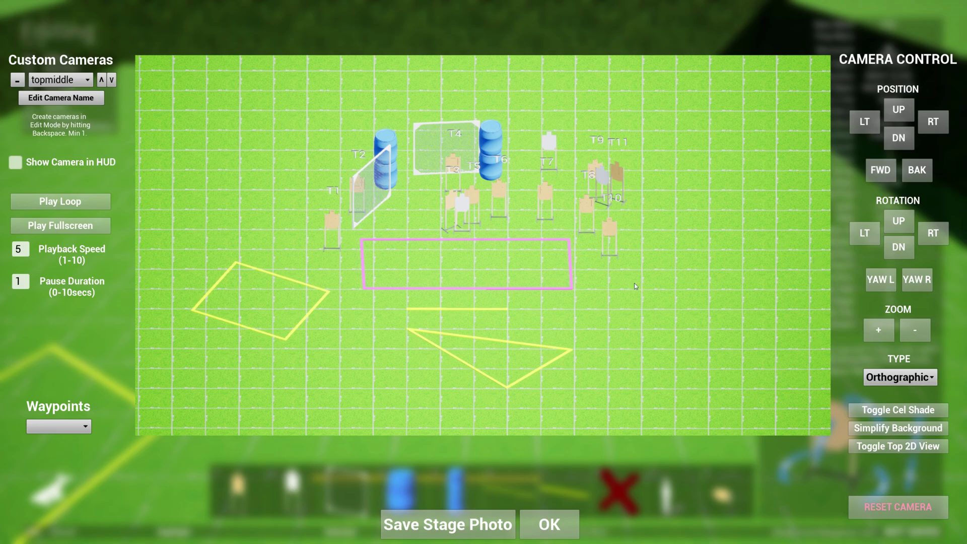
{"action": "left_click", "coordinate": [912, 378]}
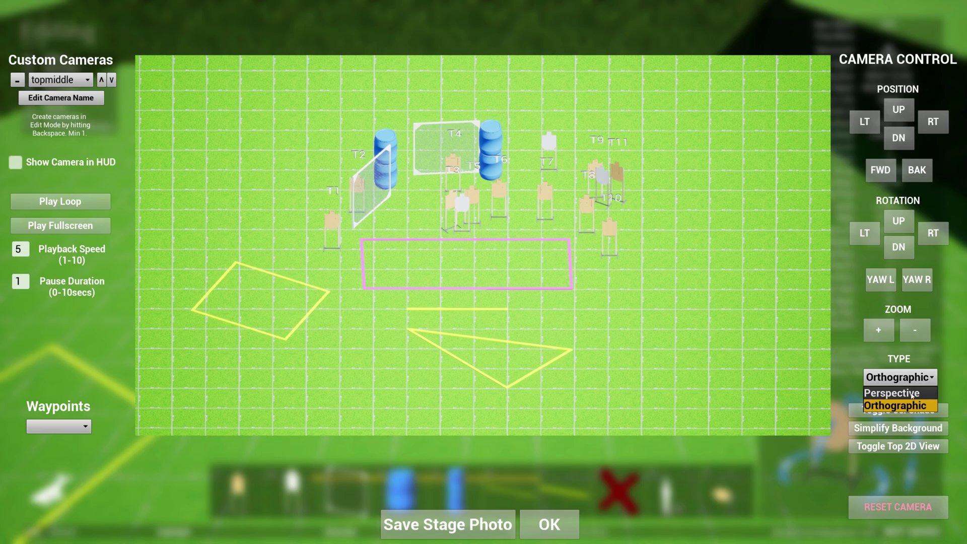
{"action": "left_click", "coordinate": [910, 393]}
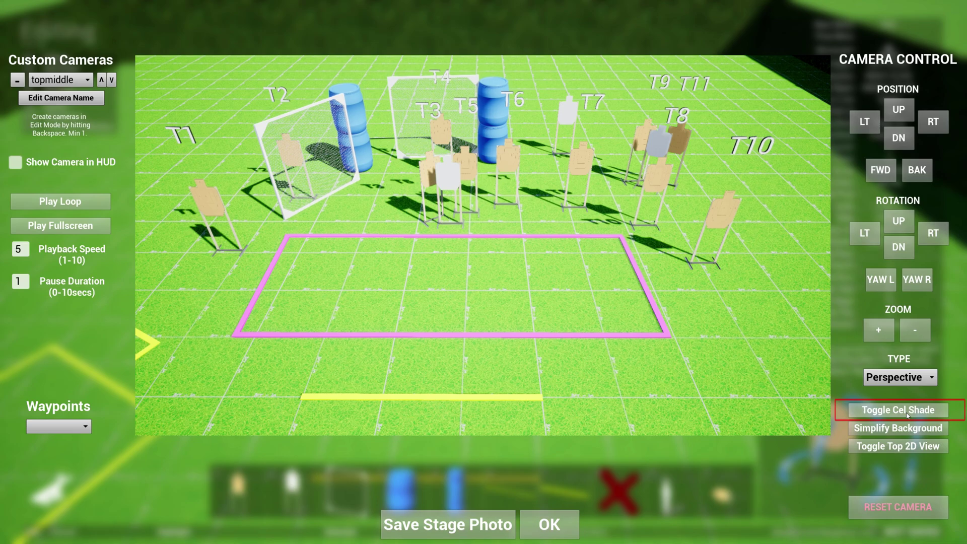
- Leave cel shading on for the camera preview, keeping the green grass grid background instead of plain white
{"action": "left_click", "coordinate": [908, 416]}
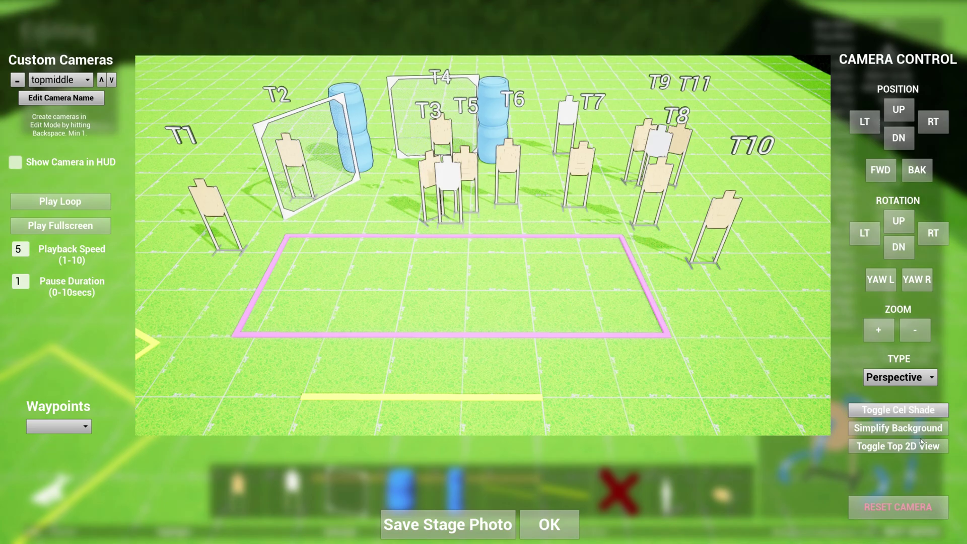
{"action": "left_click", "coordinate": [896, 429]}
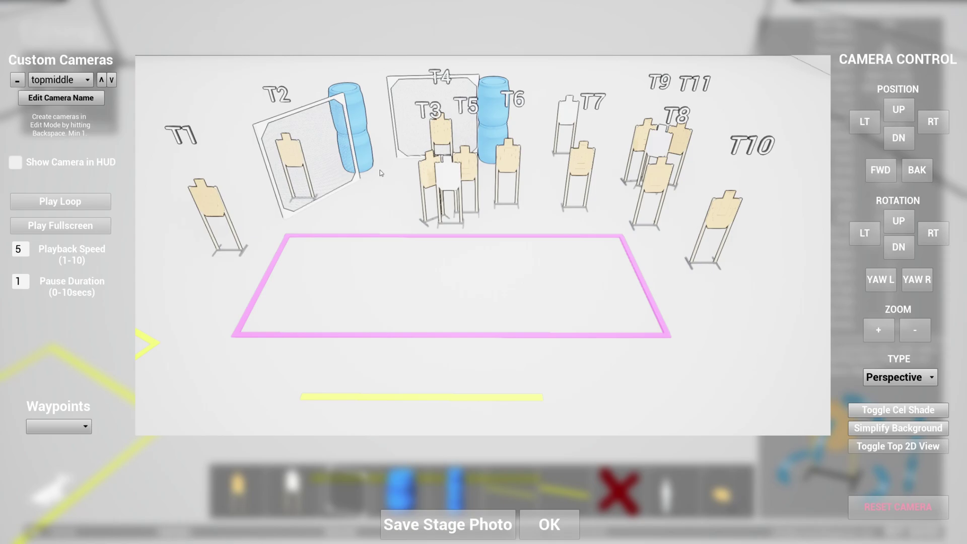
{"action": "left_click", "coordinate": [907, 411]}
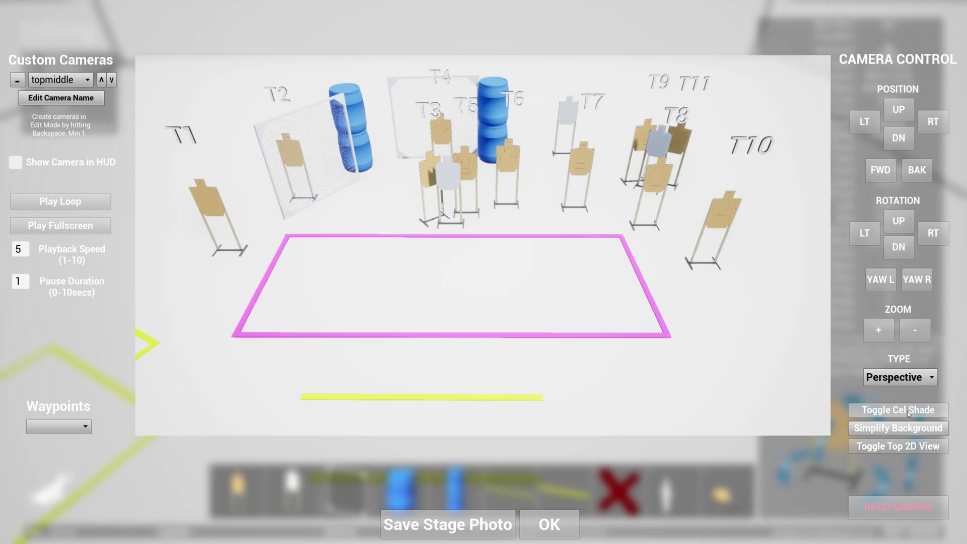
{"action": "left_click", "coordinate": [906, 409]}
{"action": "left_click", "coordinate": [904, 429]}
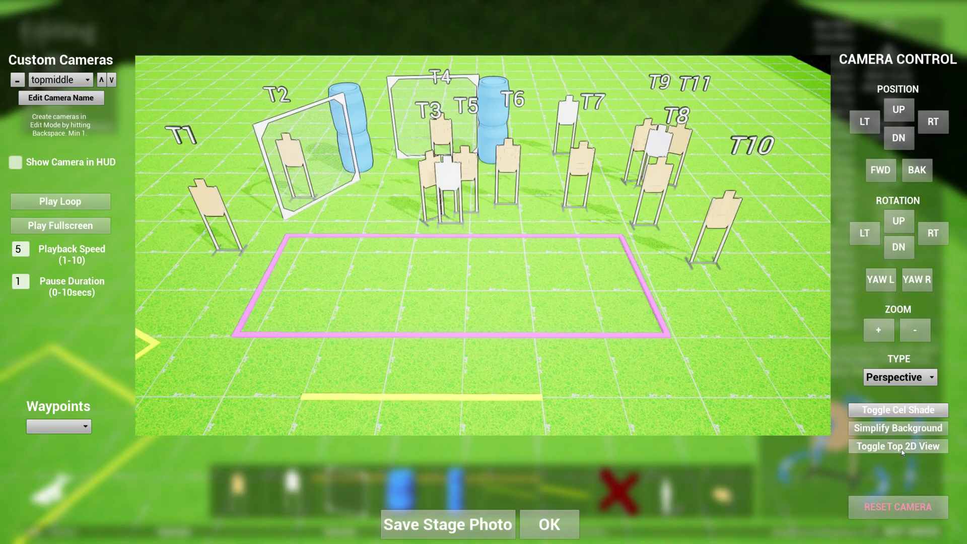
- Switch the preview to the flat top-down 2D view, then back to 3D perspective
{"action": "left_click", "coordinate": [901, 449]}
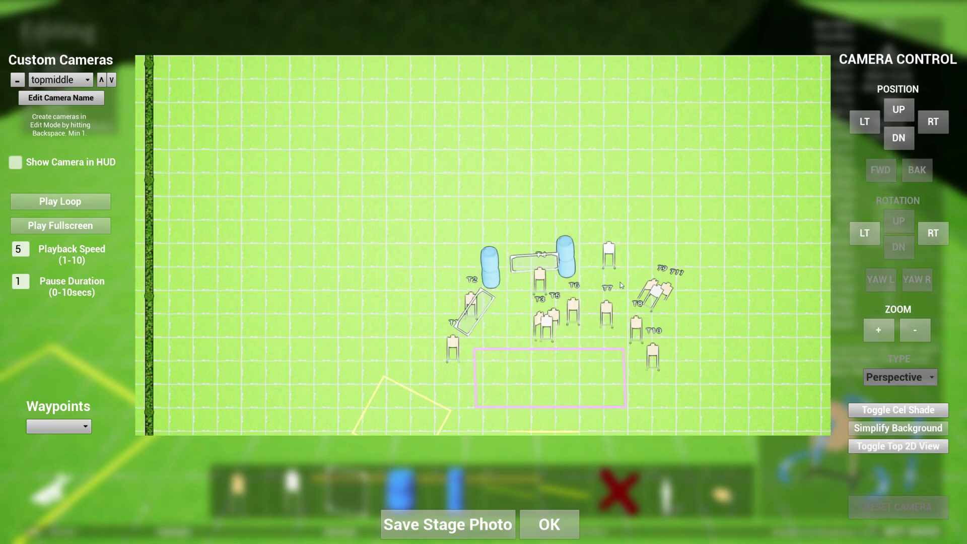
{"action": "left_click", "coordinate": [902, 446]}
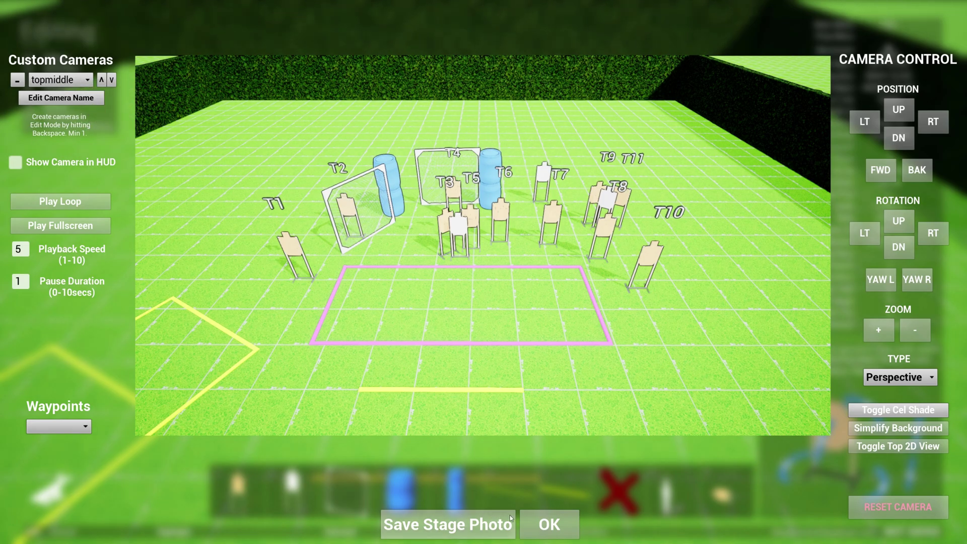
- Return to editing and save another camera from the current viewpoint, accepting its default name
{"action": "left_click", "coordinate": [549, 524]}
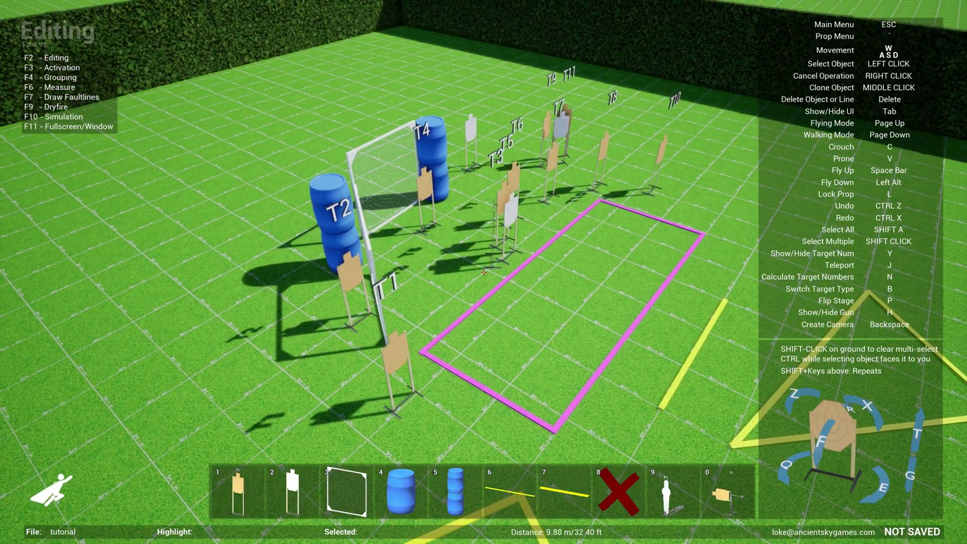
{"action": "key", "text": "BackSpace"}
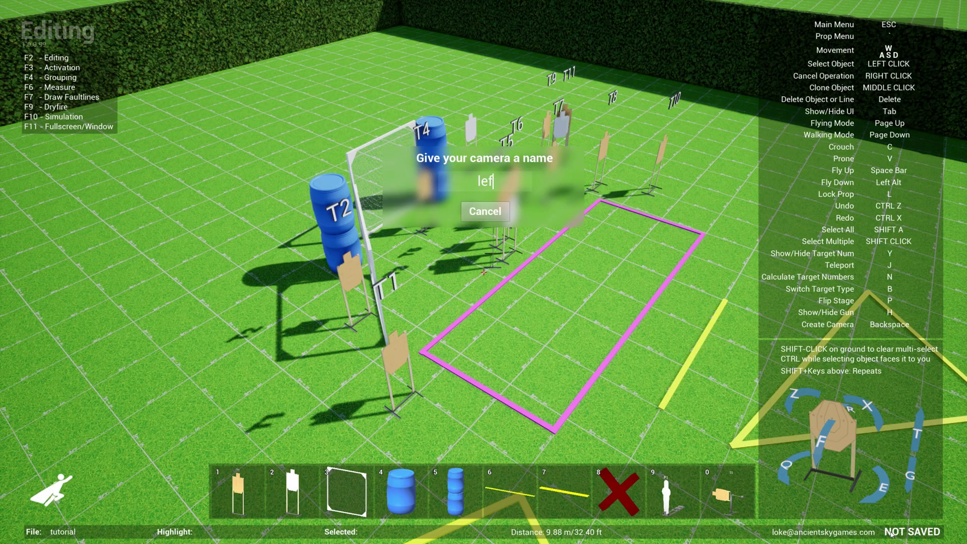
{"action": "key", "text": "Return"}
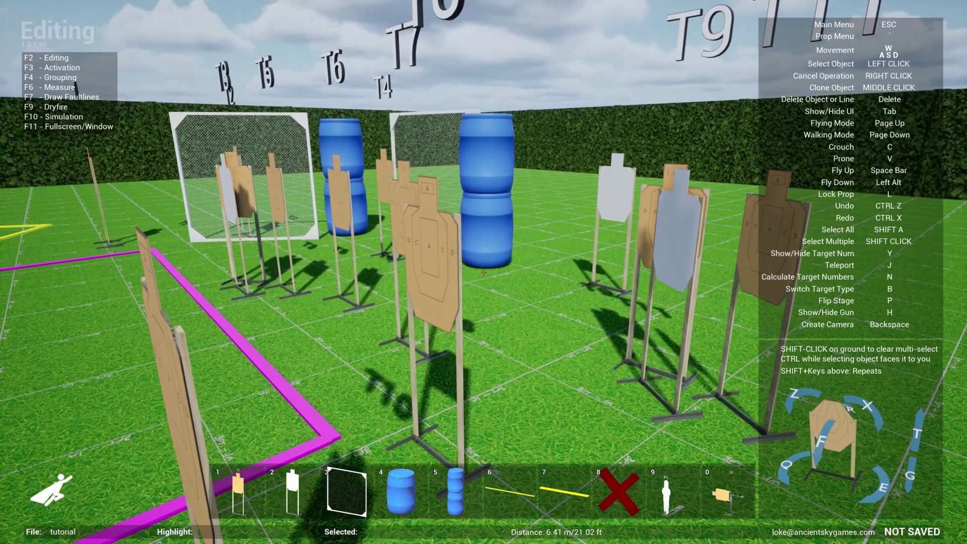
- Save the close right-side view as a new camera named 'rightclose'
{"action": "key", "text": "BackSpace"}
{"action": "type", "text": "rightclose"}
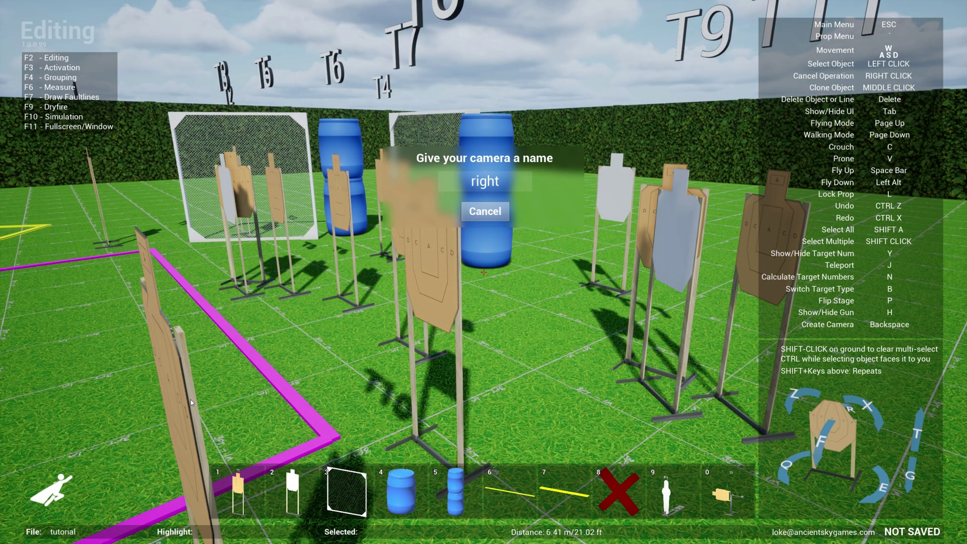
{"action": "key", "text": "Return"}
- In Camera Control, preview the left, topmiddle and then Default cameras, ending on Default's barrel view
{"action": "key", "text": "Escape"}
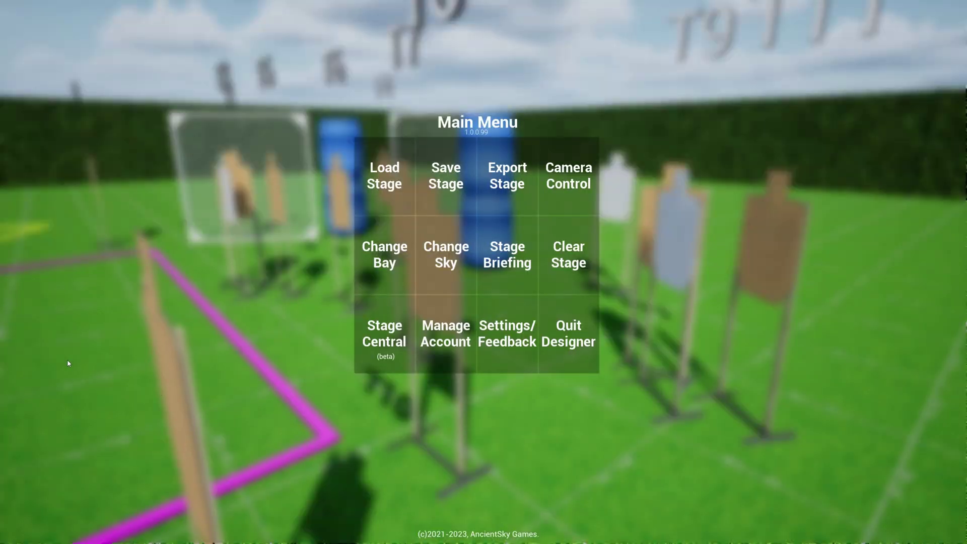
{"action": "left_click", "coordinate": [572, 194]}
{"action": "left_click", "coordinate": [65, 80]}
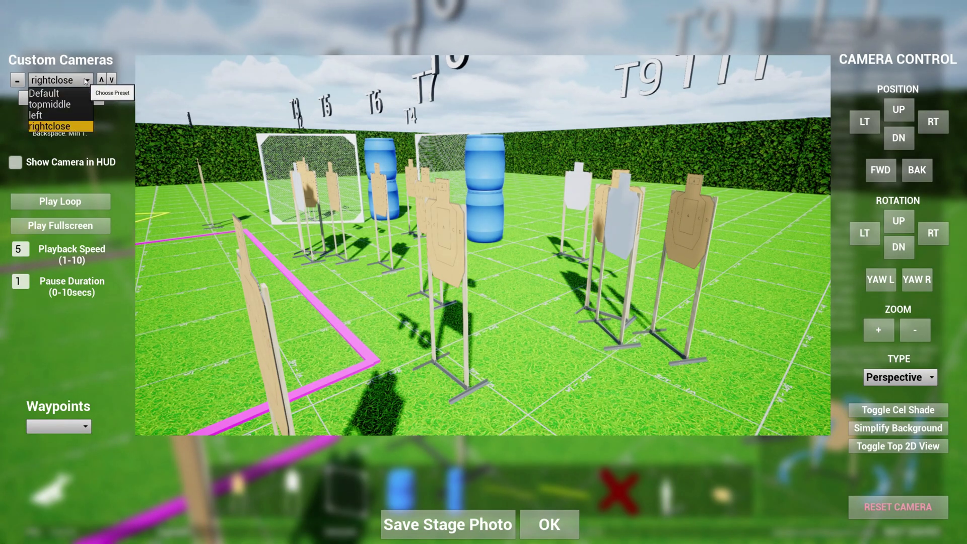
{"action": "left_click", "coordinate": [41, 112]}
{"action": "left_click", "coordinate": [56, 80]}
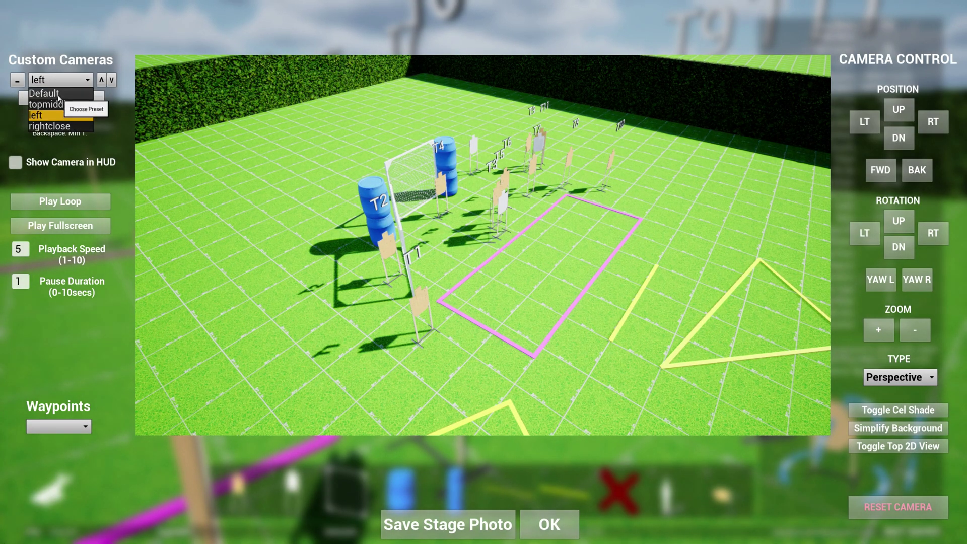
{"action": "left_click", "coordinate": [60, 104]}
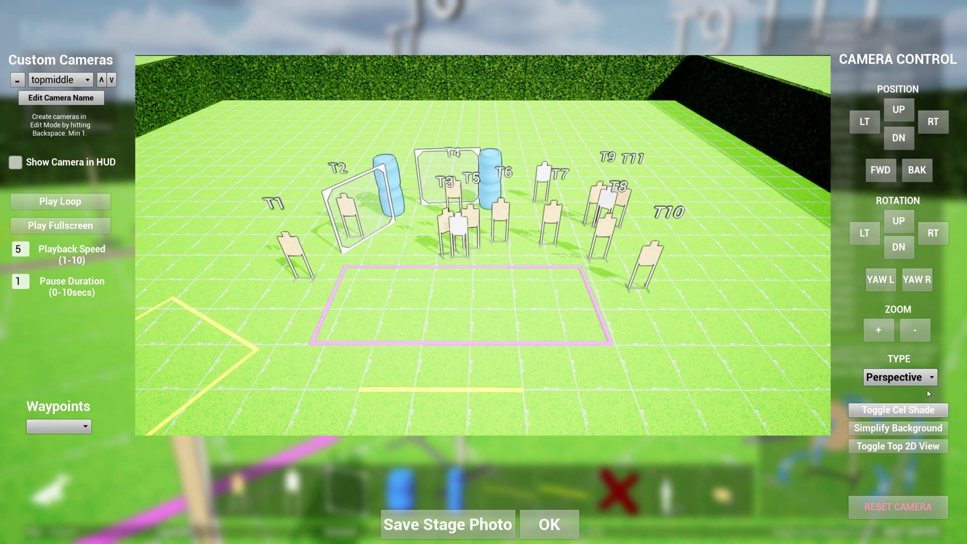
{"action": "left_click", "coordinate": [57, 81]}
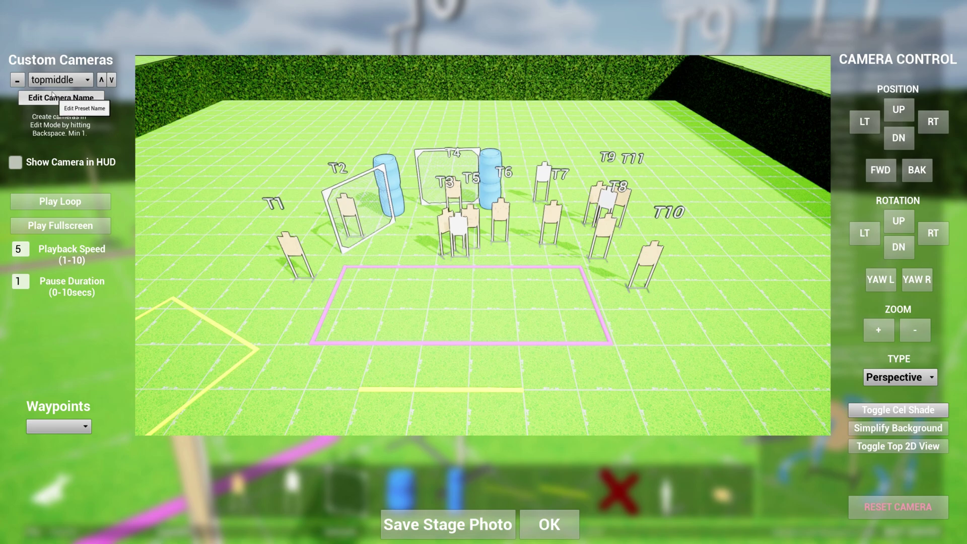
{"action": "left_click", "coordinate": [61, 96]}
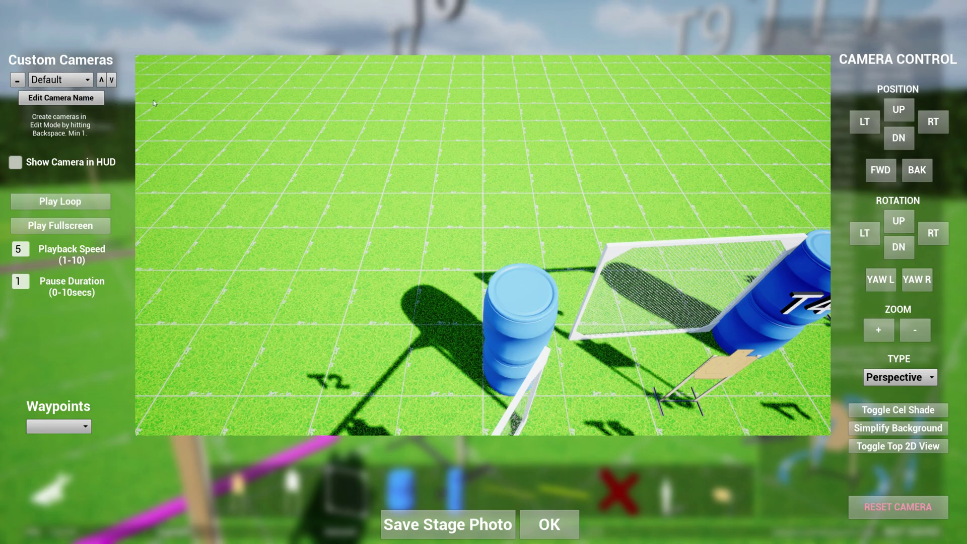
- Select the Default camera and remove it with the '-' Remove Preset button
{"action": "left_click", "coordinate": [68, 80]}
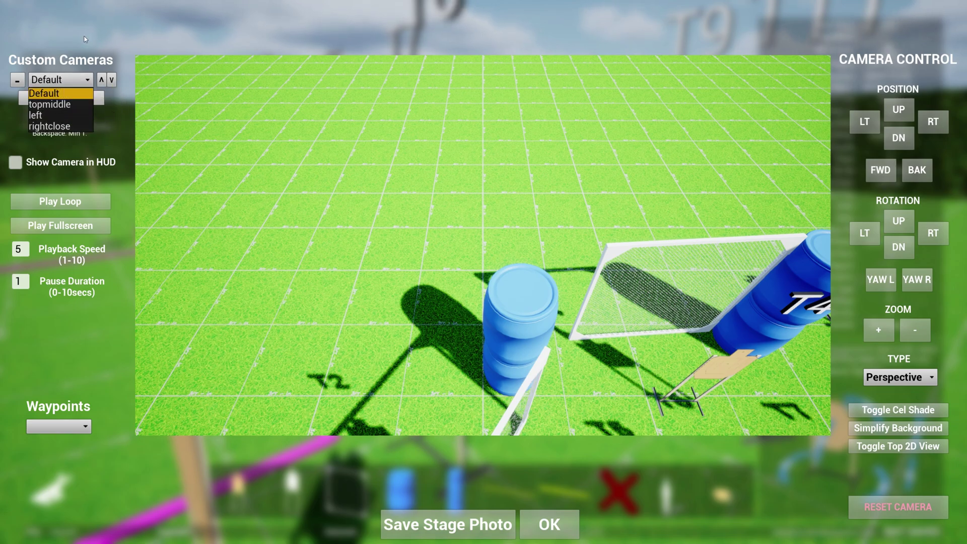
{"action": "left_click", "coordinate": [43, 94]}
{"action": "left_click", "coordinate": [19, 81]}
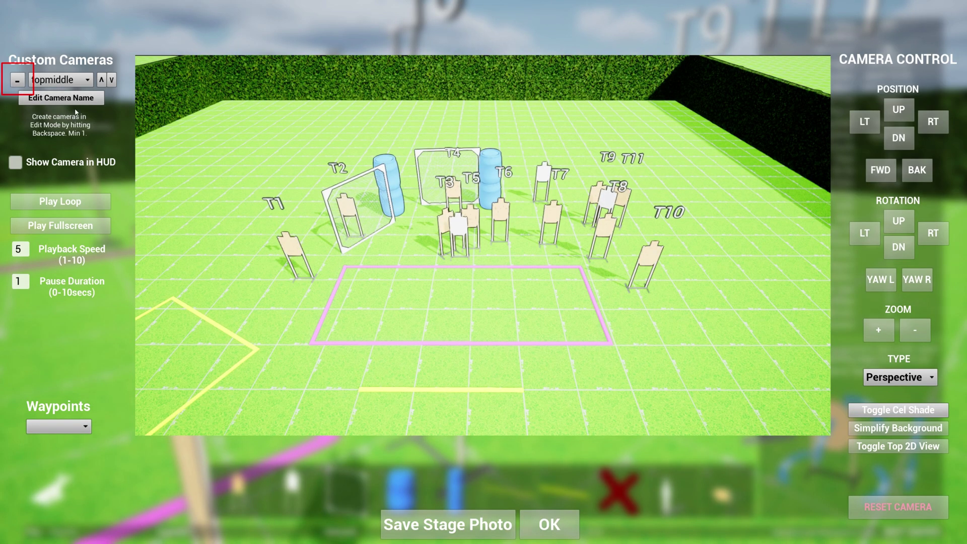
- Check the remaining left, rightclose and topmiddle camera views, ending on topmiddle
{"action": "left_click", "coordinate": [65, 80]}
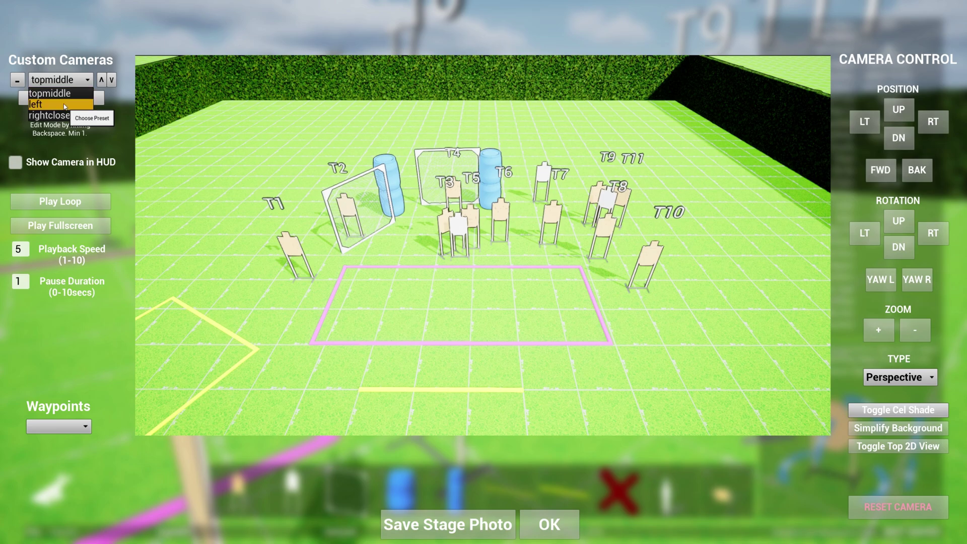
{"action": "left_click", "coordinate": [65, 103]}
{"action": "left_click", "coordinate": [60, 84]}
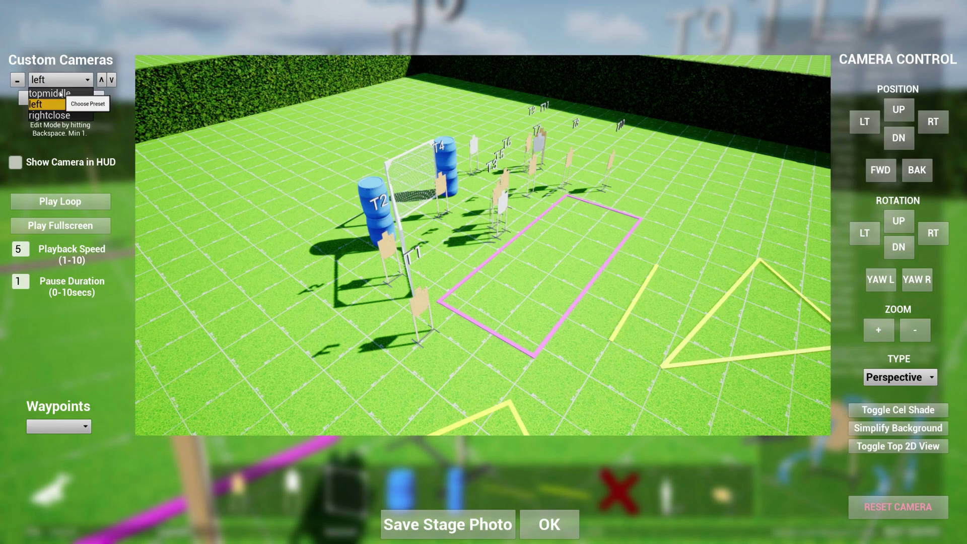
{"action": "left_click", "coordinate": [59, 120]}
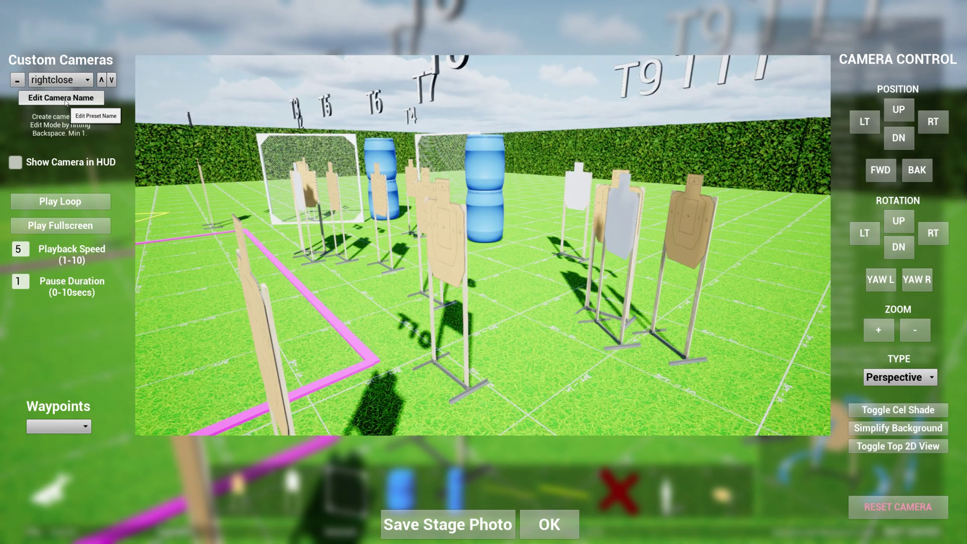
{"action": "left_click", "coordinate": [75, 81]}
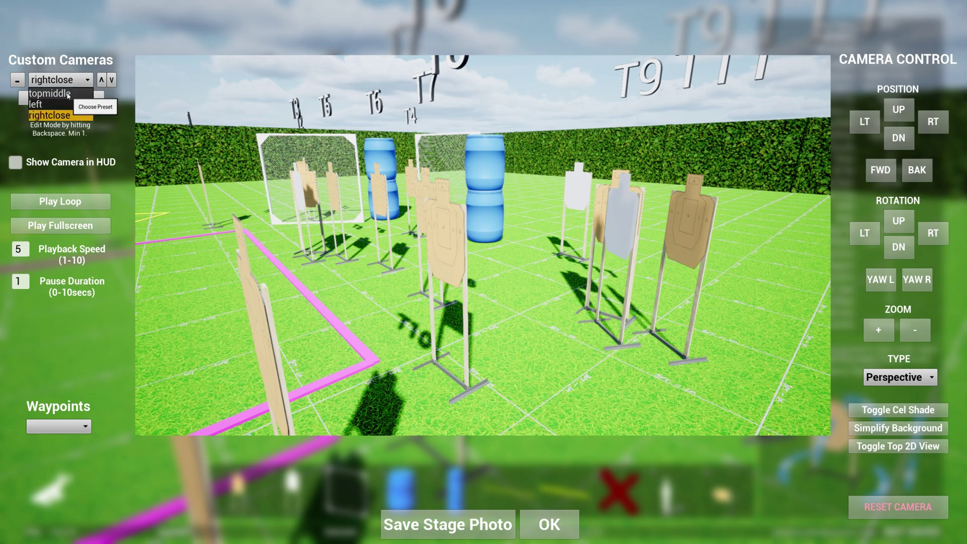
{"action": "left_click", "coordinate": [76, 94]}
- Select rightclose and move it up one place, above left
{"action": "left_click", "coordinate": [52, 79]}
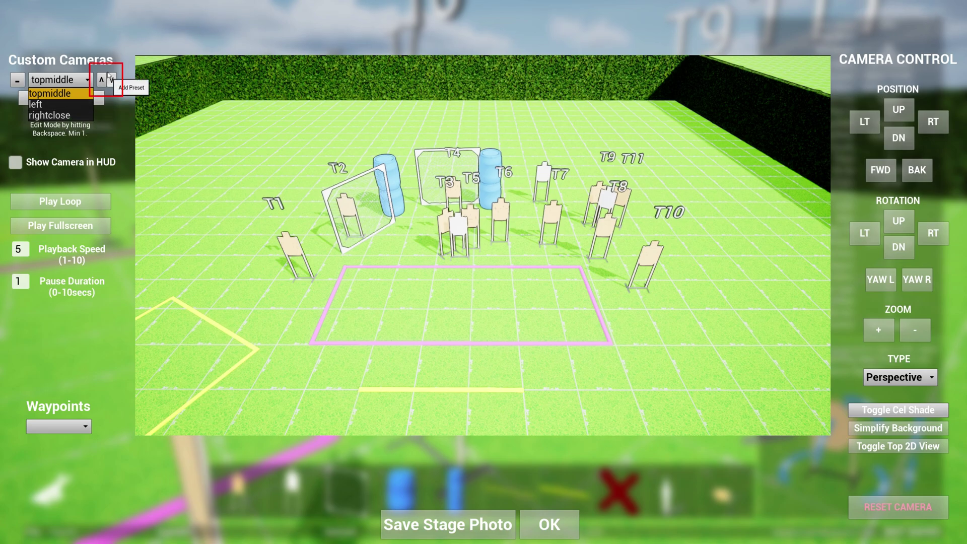
{"action": "left_click", "coordinate": [104, 82]}
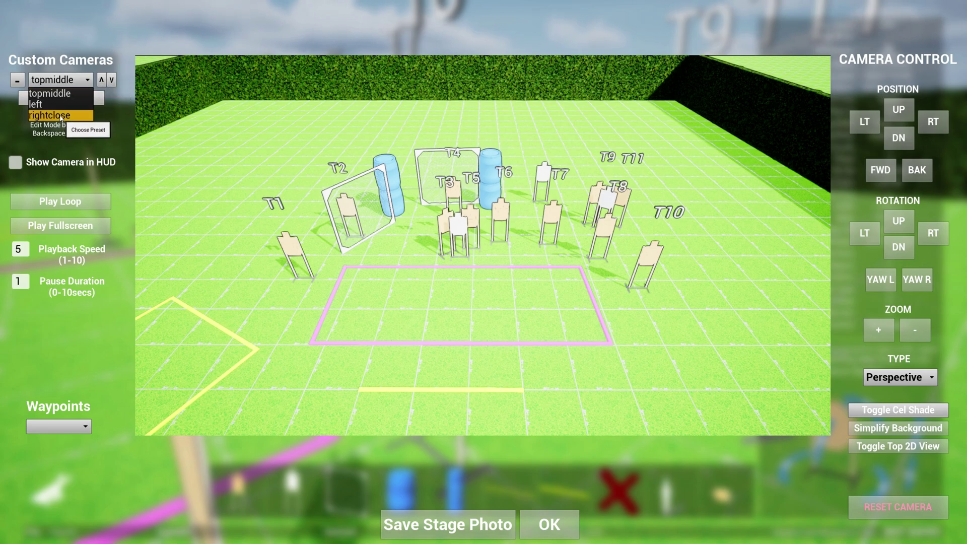
{"action": "left_click", "coordinate": [71, 81]}
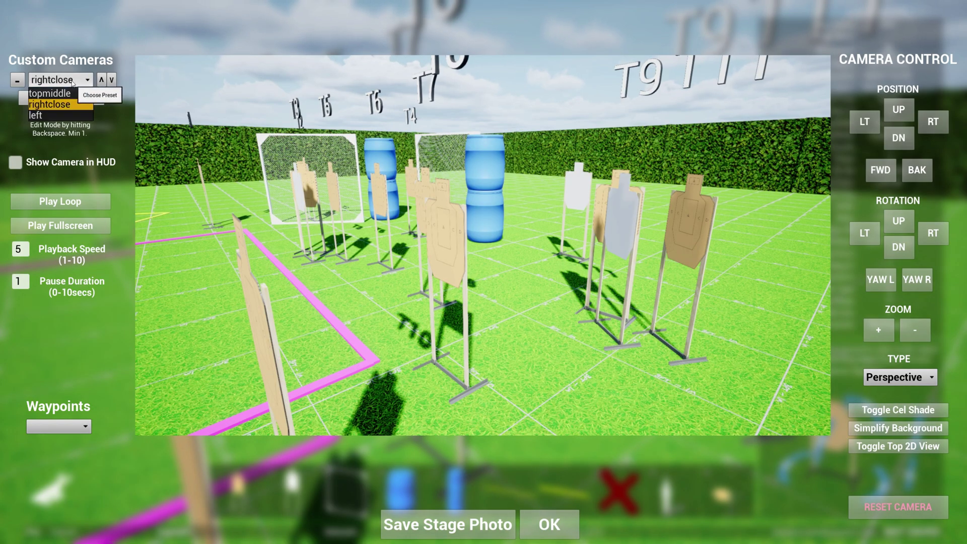
- Verify the new order by previewing topmiddle, rightclose, then left
{"action": "left_click", "coordinate": [70, 92]}
{"action": "left_click", "coordinate": [71, 80]}
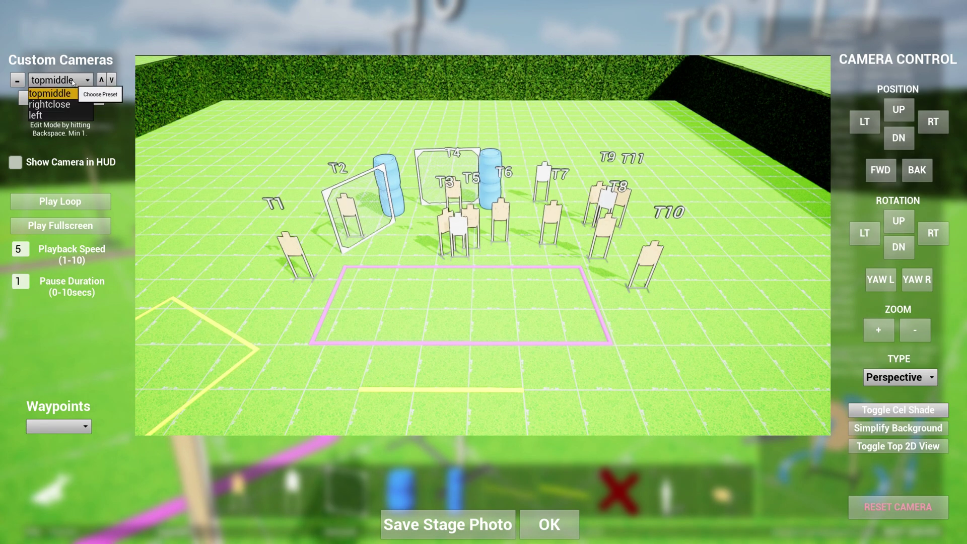
{"action": "left_click", "coordinate": [70, 105]}
{"action": "left_click", "coordinate": [60, 80]}
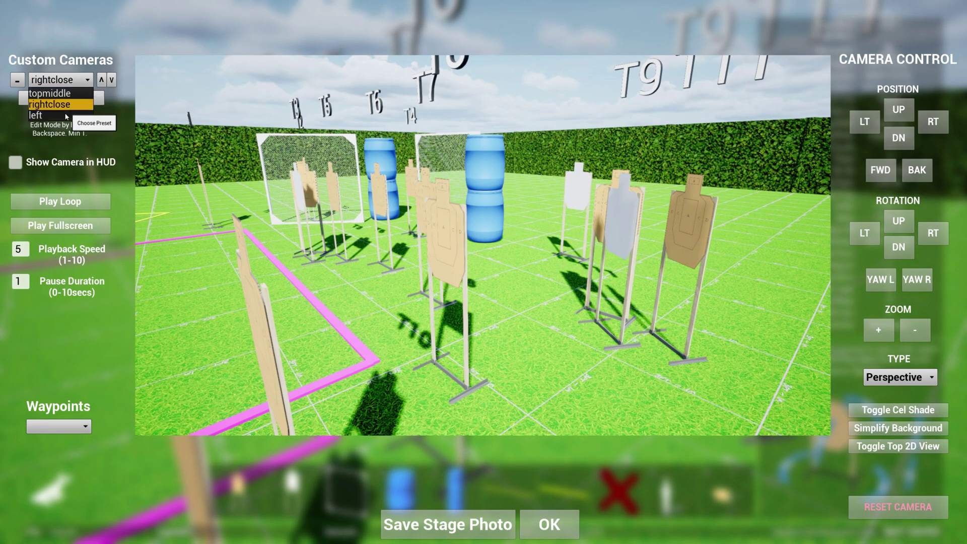
{"action": "left_click", "coordinate": [65, 116]}
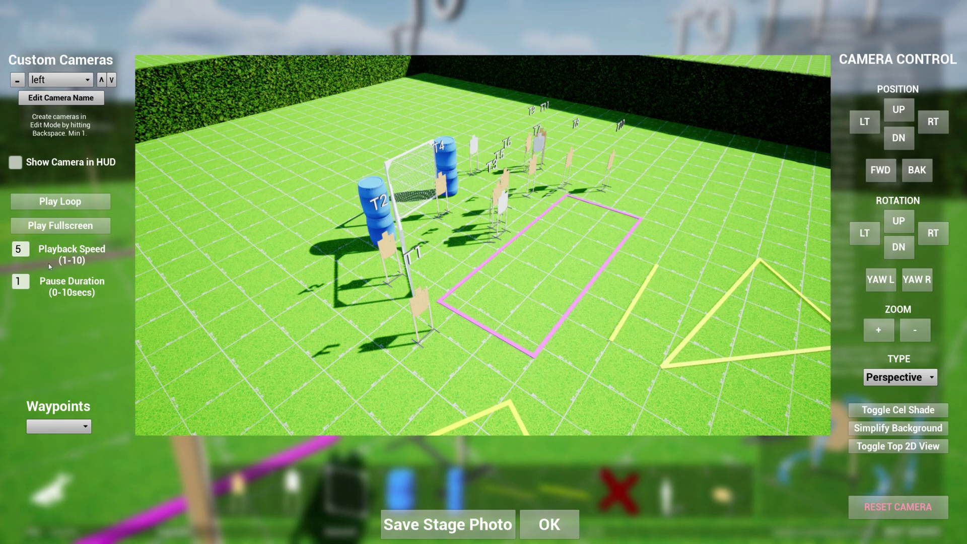
- Select topmiddle as the starting camera and run Play Loop through rightclose and left
{"action": "left_click", "coordinate": [73, 204]}
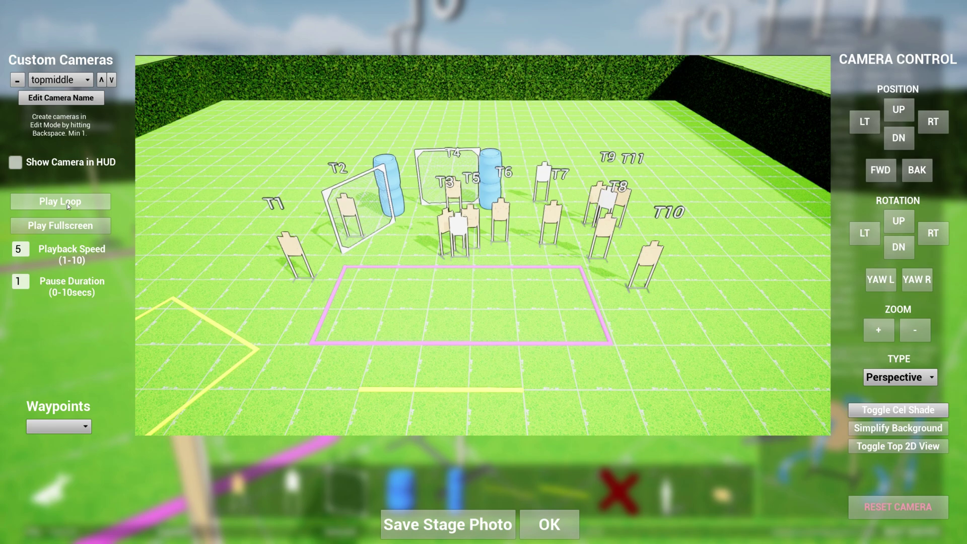
{"action": "left_click", "coordinate": [58, 80]}
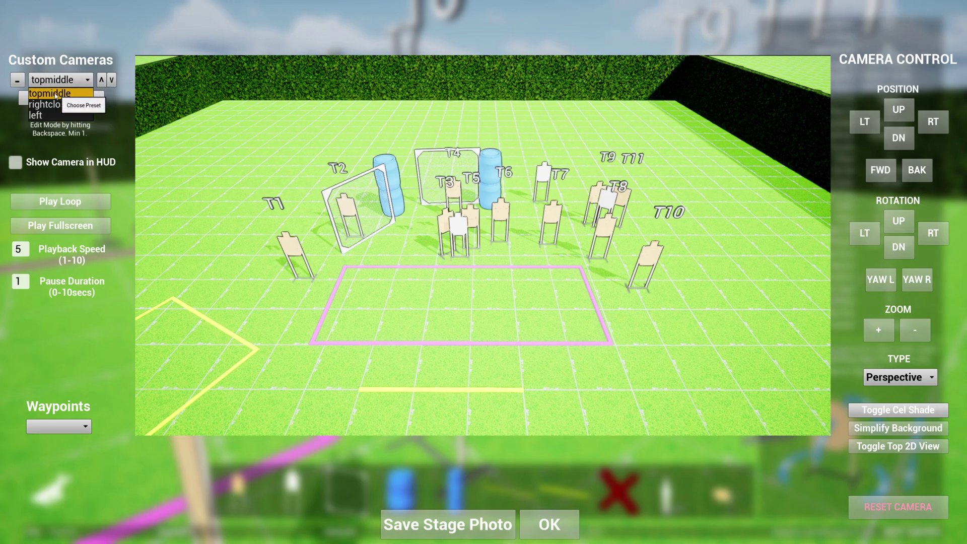
{"action": "left_click", "coordinate": [51, 93]}
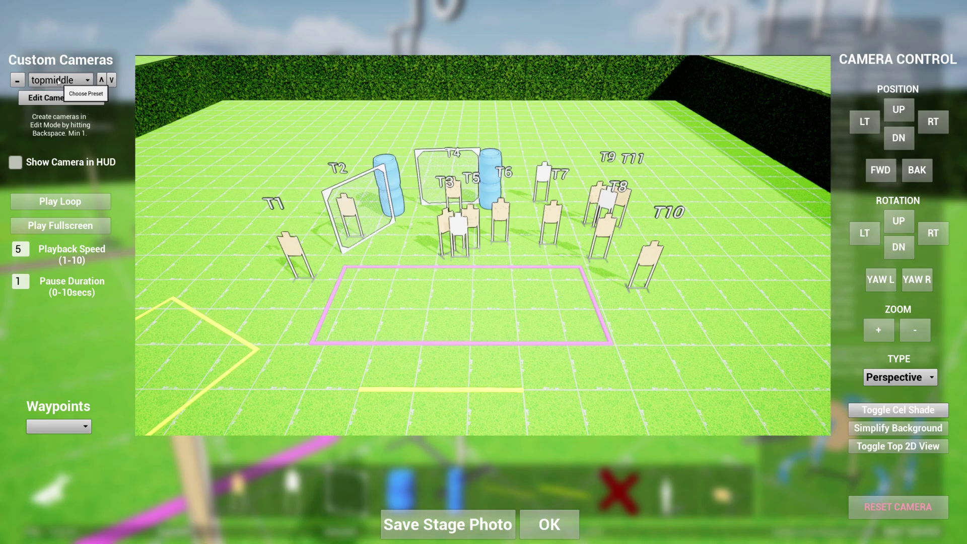
{"action": "left_click", "coordinate": [60, 203]}
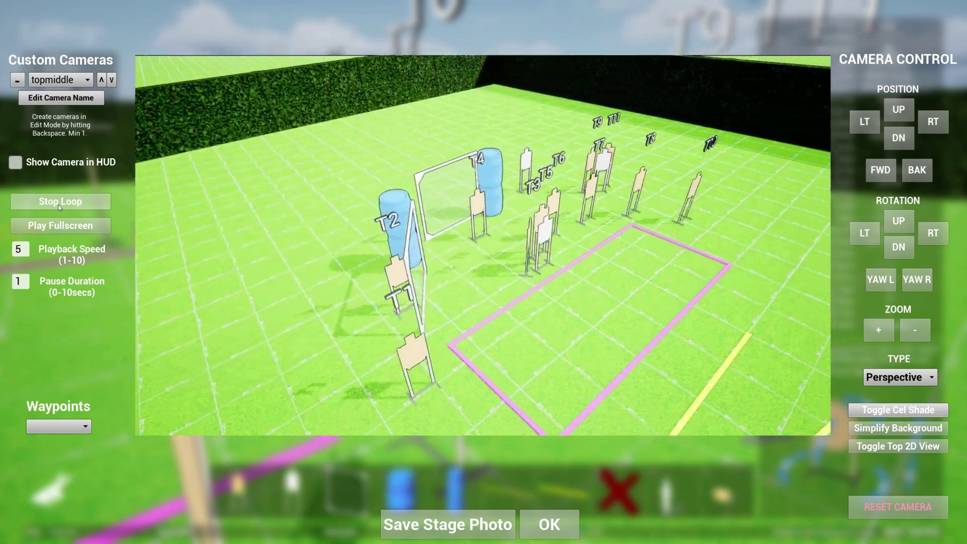
- Stop the camera loop, leaving the preview on topmiddle's full-stage overview
{"action": "left_click", "coordinate": [59, 203]}
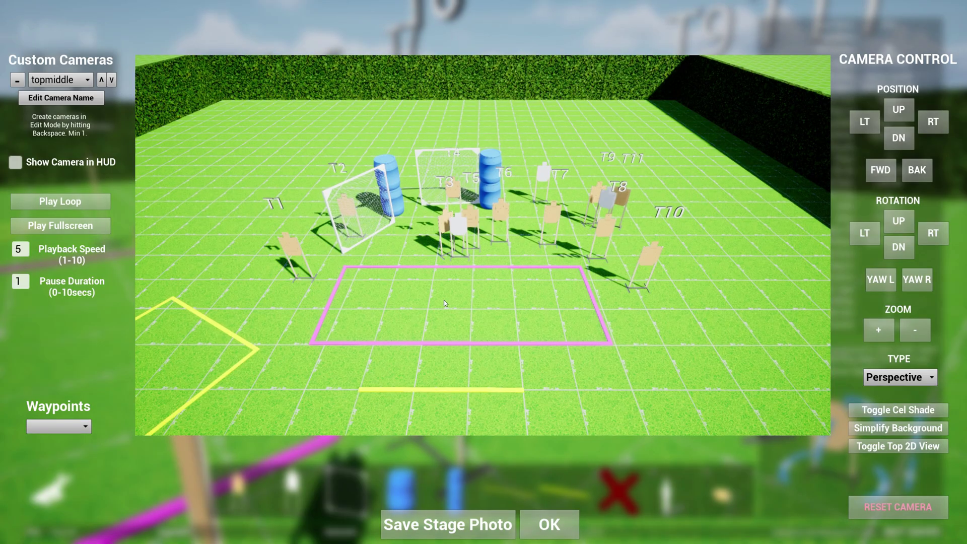